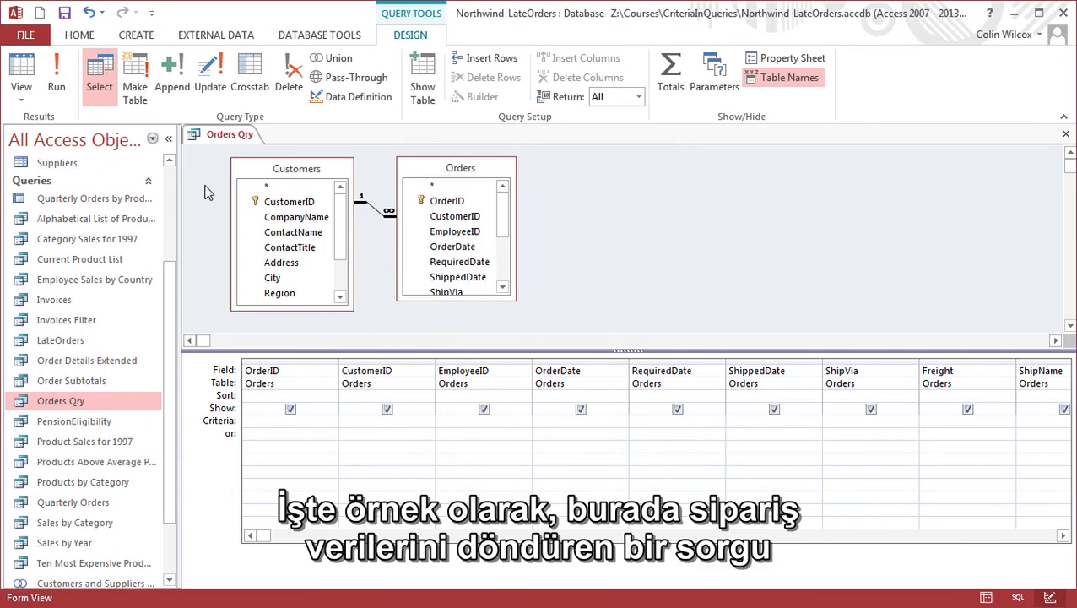
# - Run the Orders Qry query to view its order records, and return to its design
pyautogui.click(58, 85)
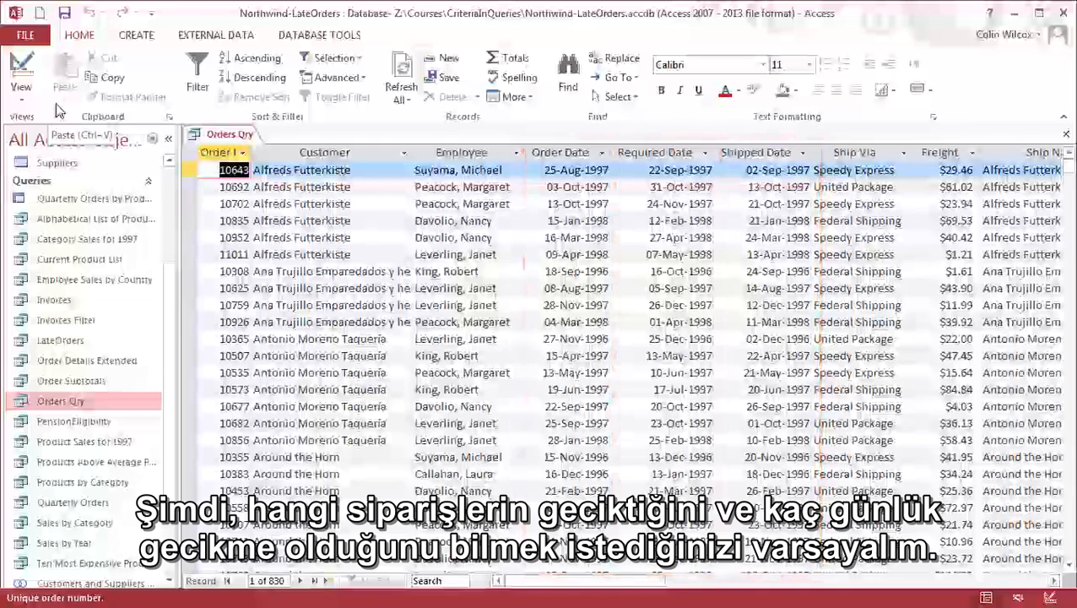
pyautogui.rightClick(226, 137)
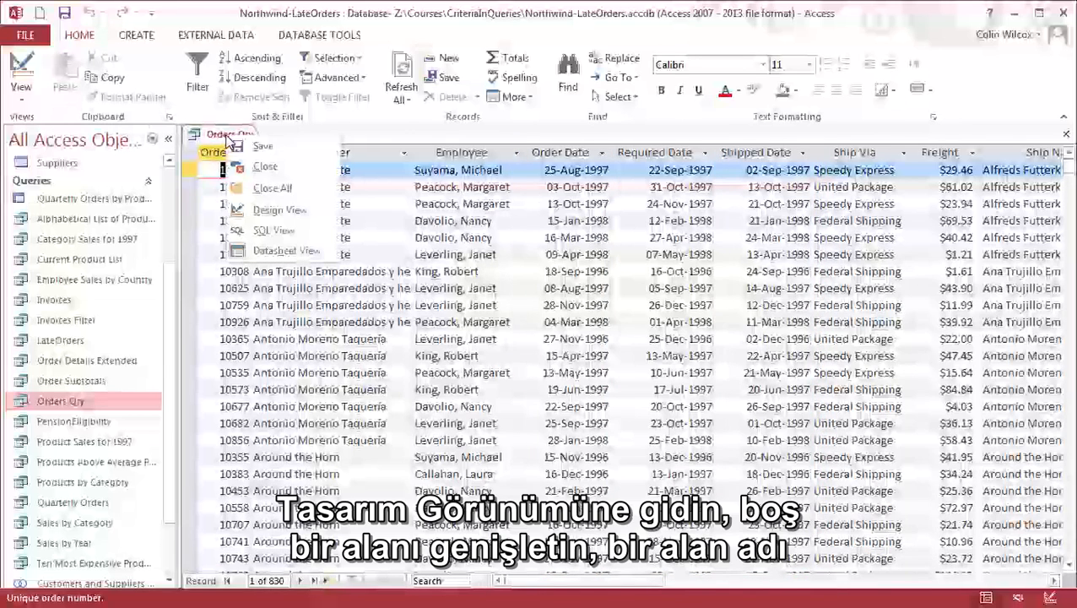
pyautogui.click(262, 209)
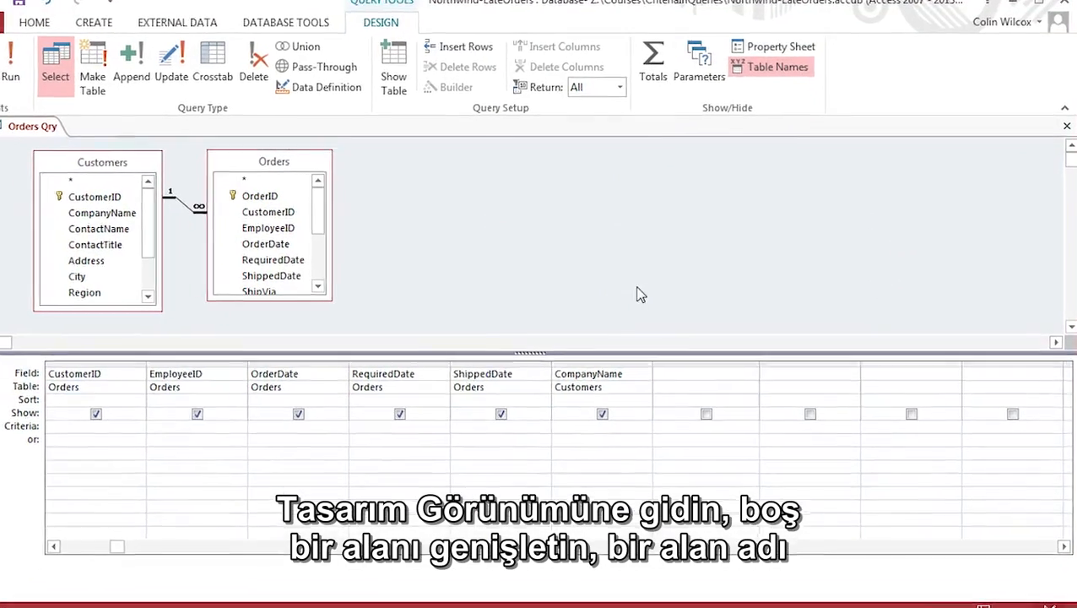
# - Widen the empty column after CompanyName and start a calculated field there as Late Orders: DateDiff("d",)
pyautogui.moveTo(718, 374); pyautogui.dragTo(962, 377)
pyautogui.click(715, 392)
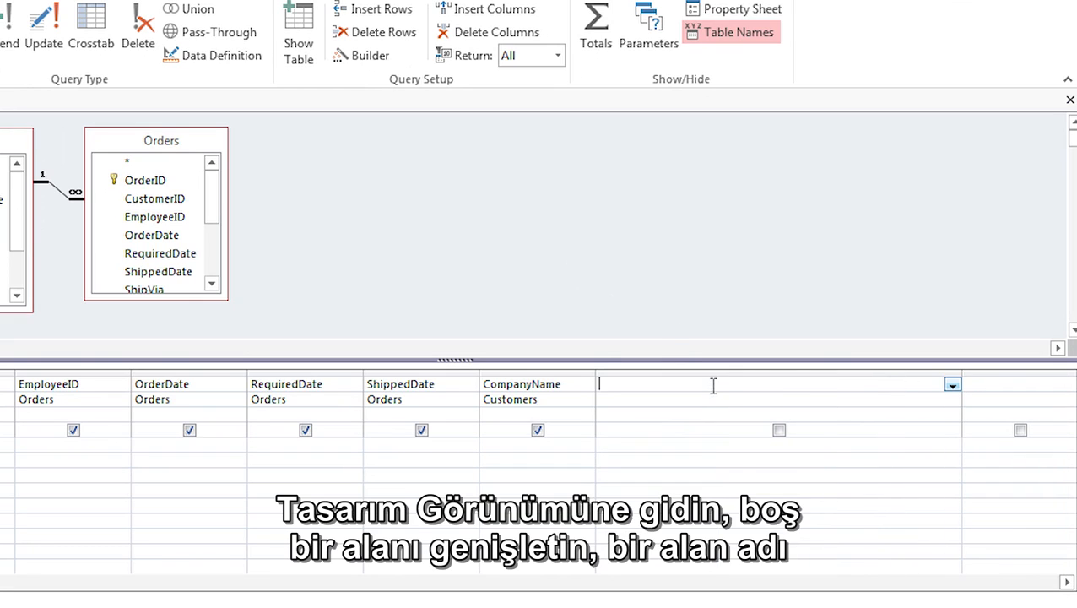
pyautogui.write('Late Orders')
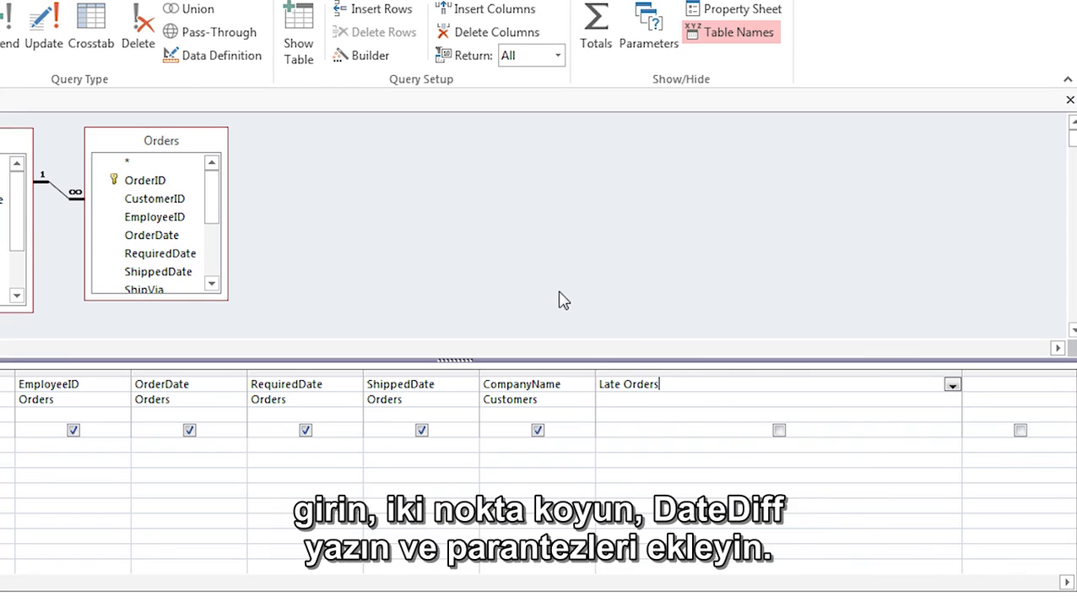
pyautogui.write(': DateDiff(')
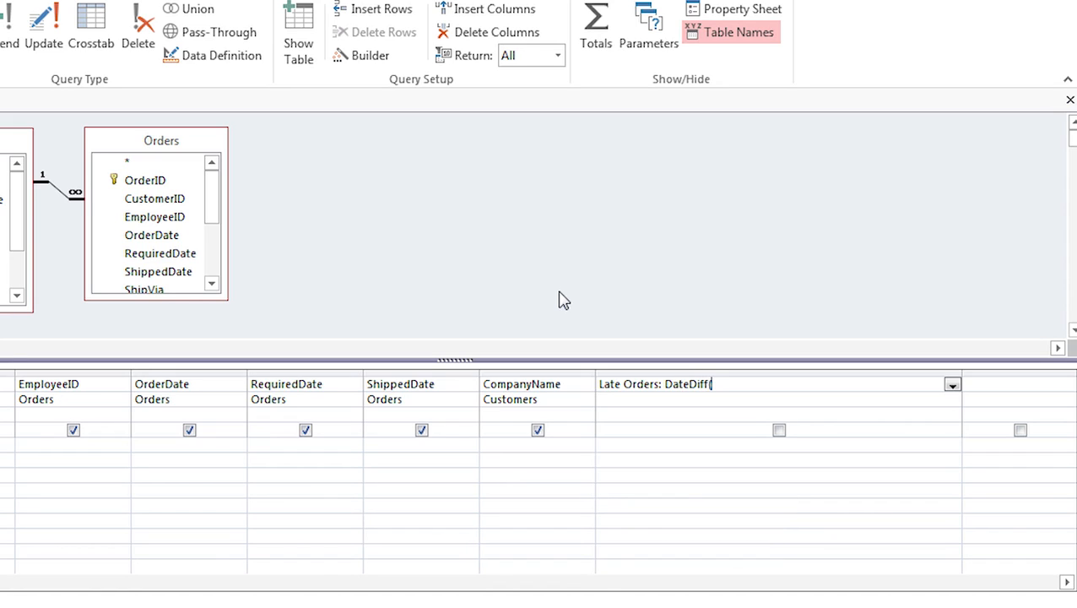
pyautogui.write(')')
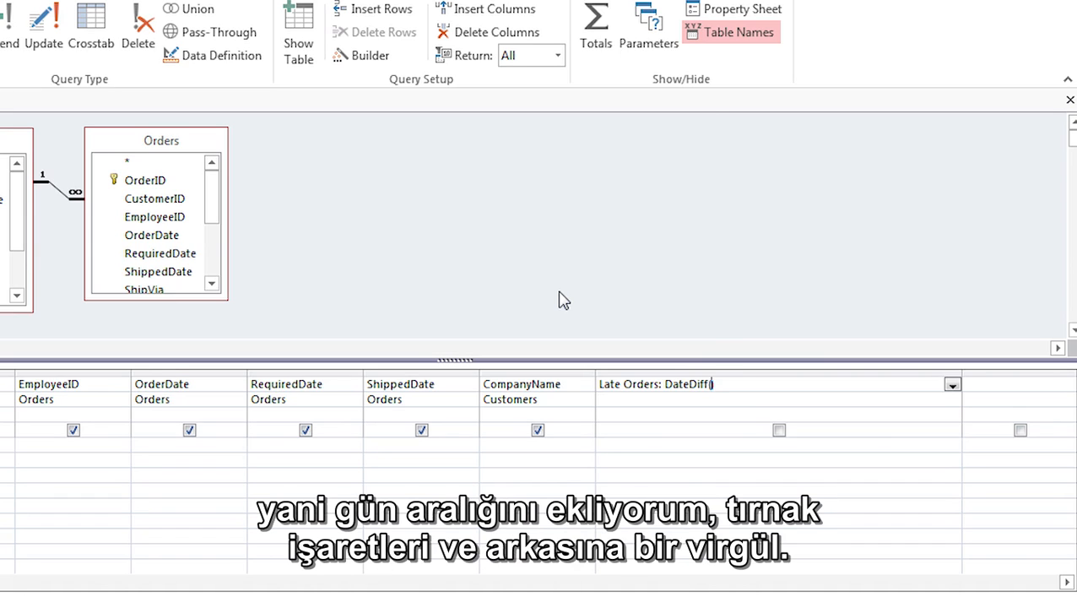
pyautogui.write('"d",')
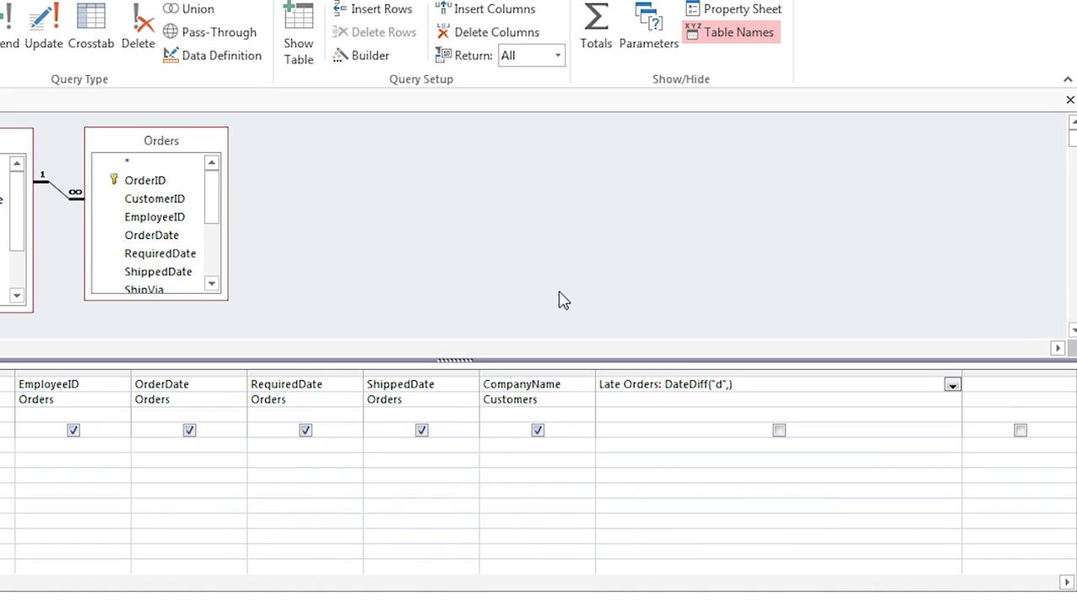
# - Complete the DateDiff arguments in the Late Orders field with [requireddate] as start date and [shippeddate] as end date
pyautogui.write('[]')
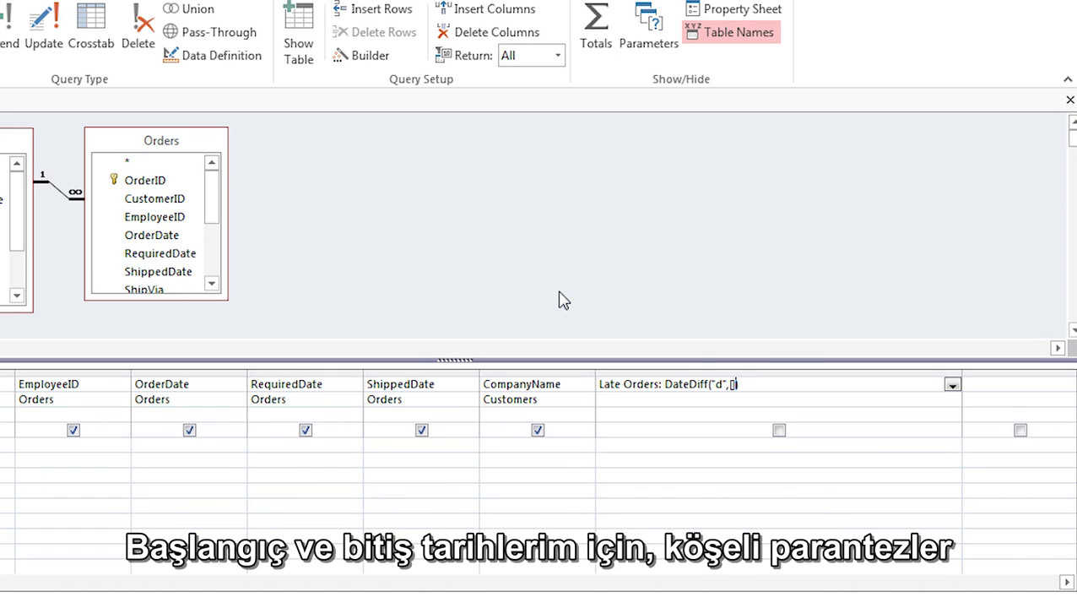
pyautogui.write(',[]')
pyautogui.press('Left')
pyautogui.press('Left')
pyautogui.press('Left')
pyautogui.press('Left')
pyautogui.press('Left')
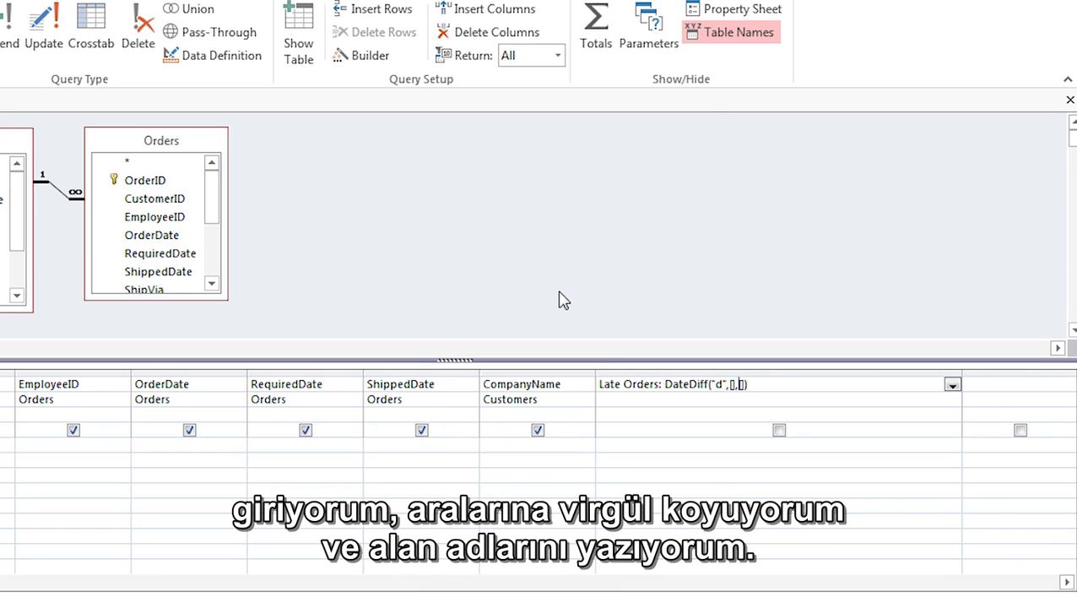
pyautogui.press('Left')
pyautogui.write('required')
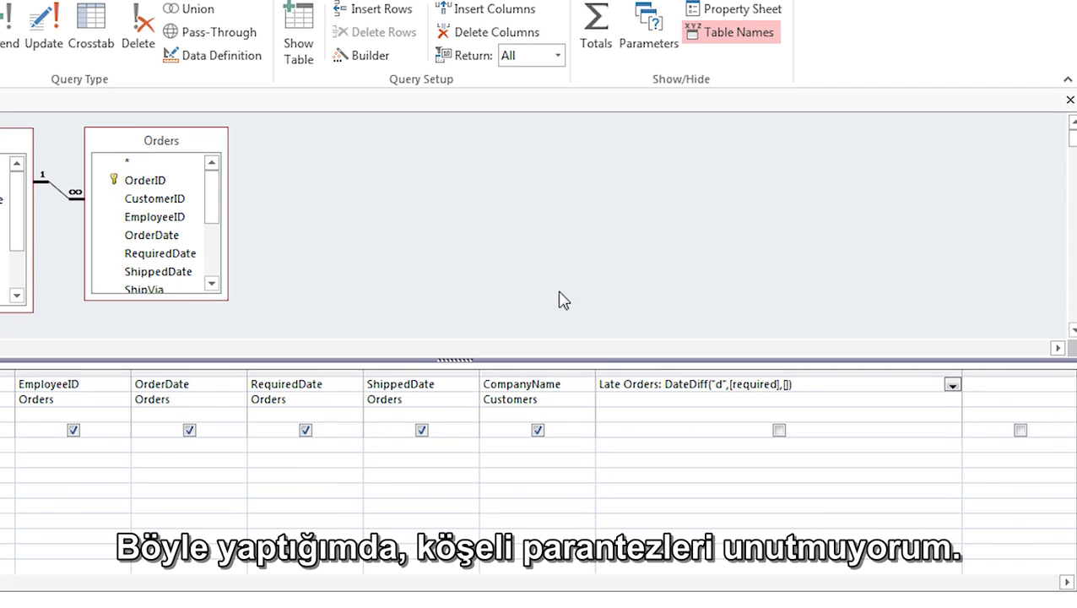
pyautogui.write('date')
pyautogui.press('Right')
pyautogui.press('Right')
pyautogui.press('Right')
pyautogui.write('sh')
pyautogui.write('ippeddat')
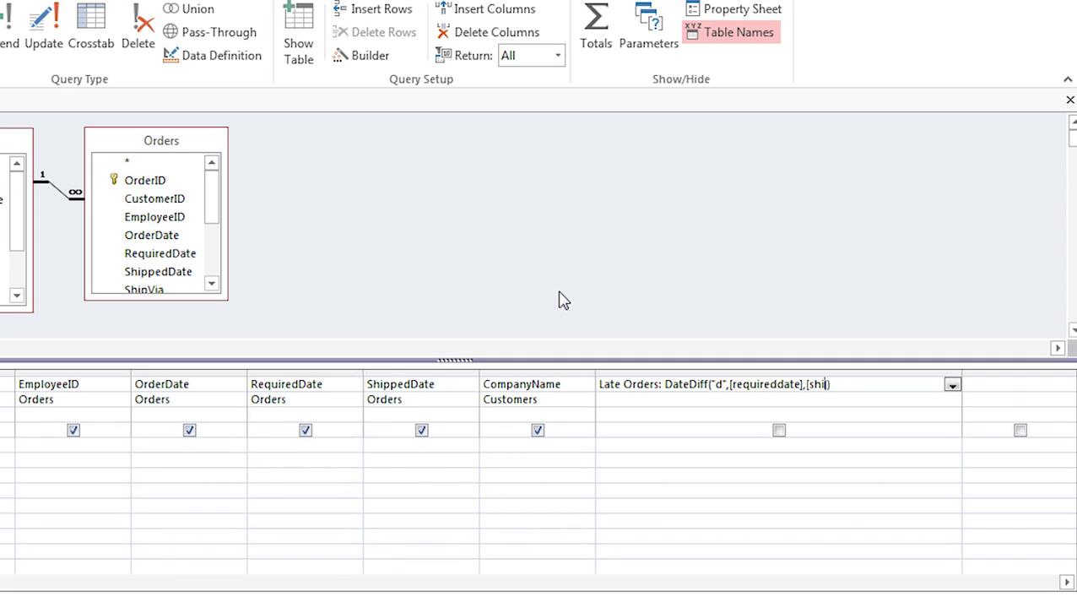
pyautogui.write('e')
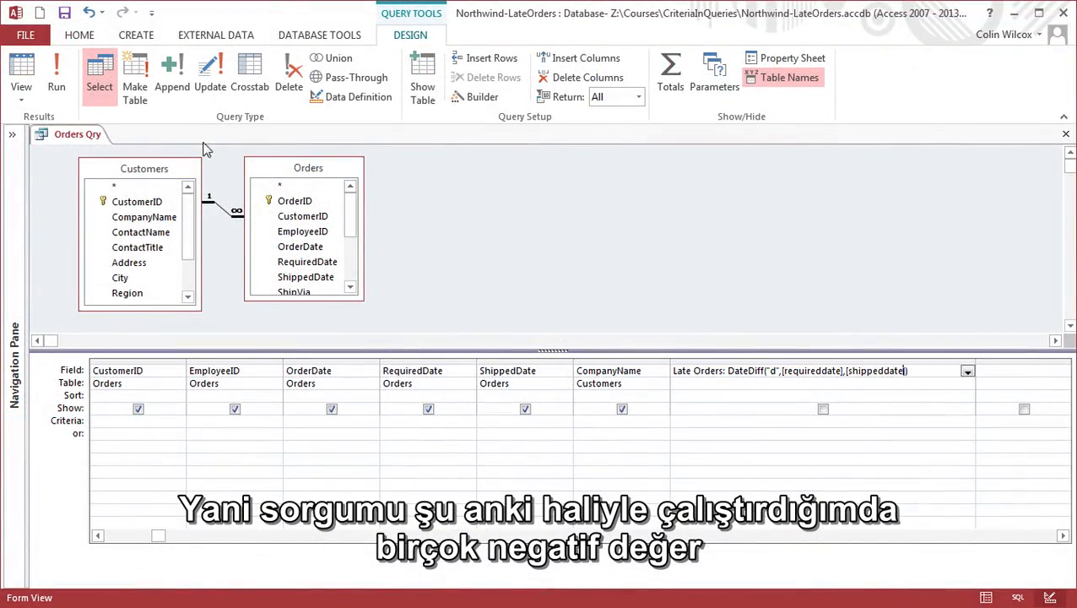
# - Run the query to check the calculated Late Orders values, and return to its design
pyautogui.click(59, 87)
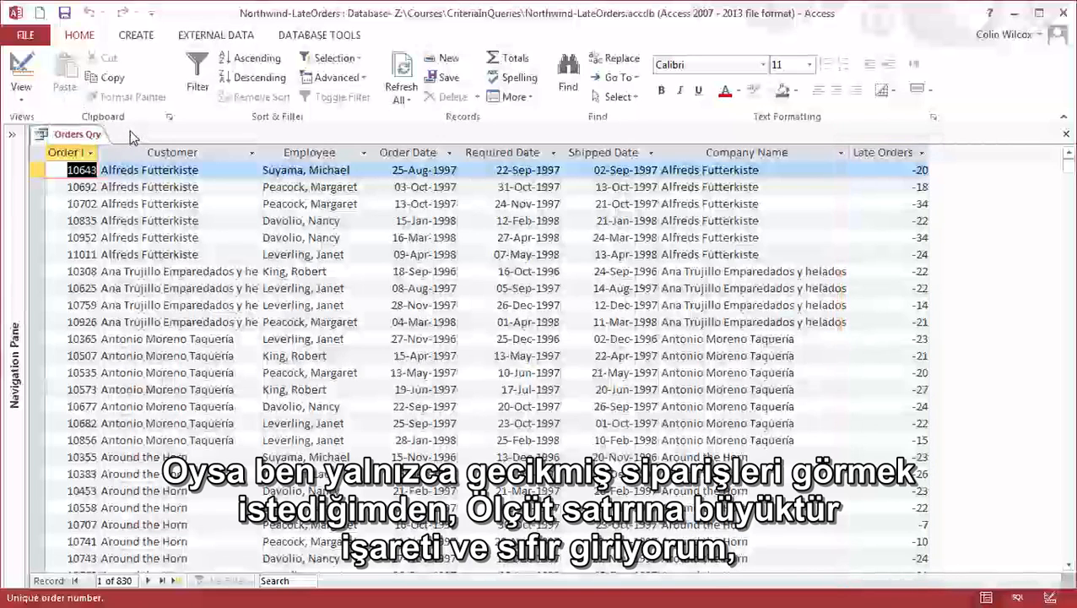
pyautogui.rightClick(85, 141)
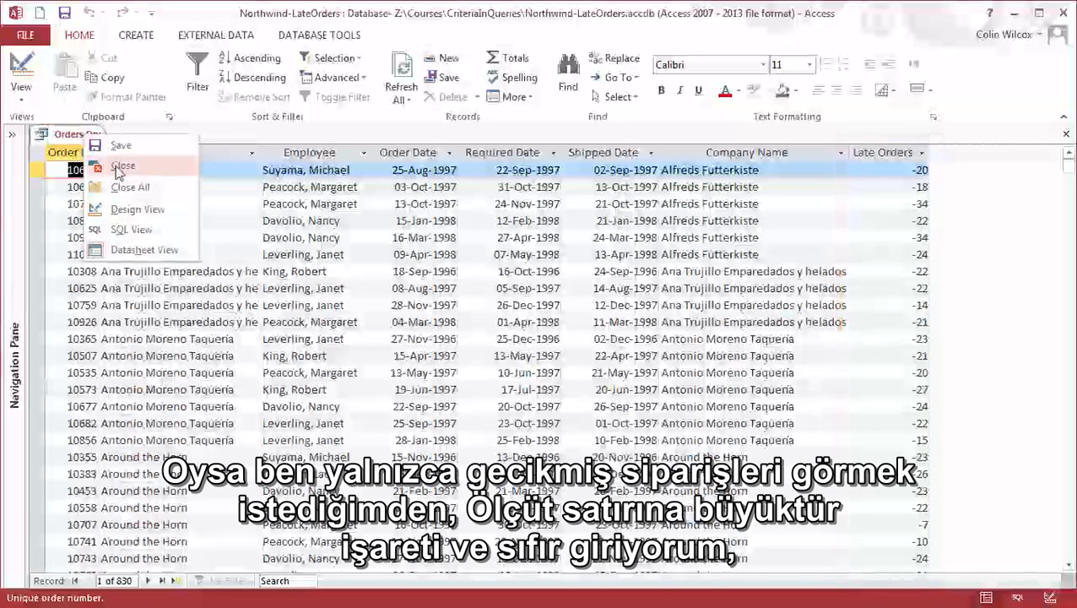
pyautogui.click(125, 209)
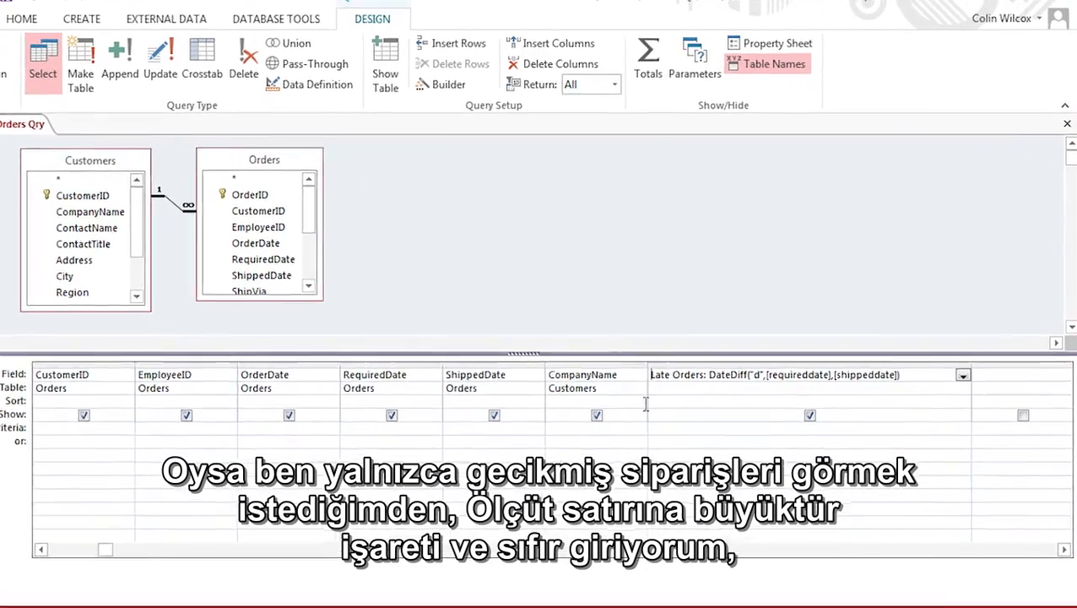
# - Give the Late Orders field the criterion >0 with a descending sort, and run the query
pyautogui.click(605, 445)
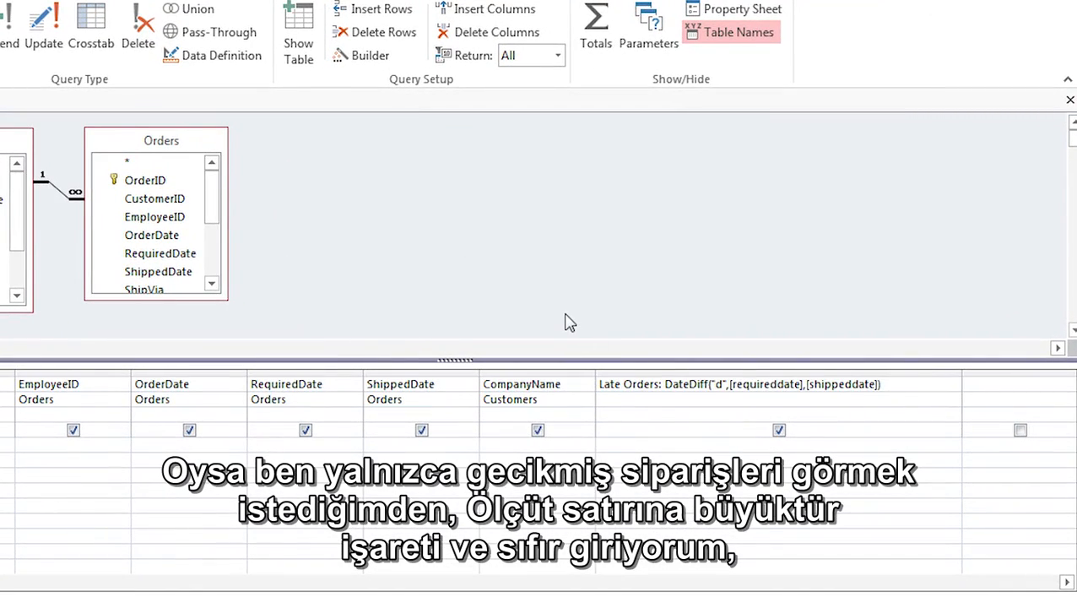
pyautogui.write('>0')
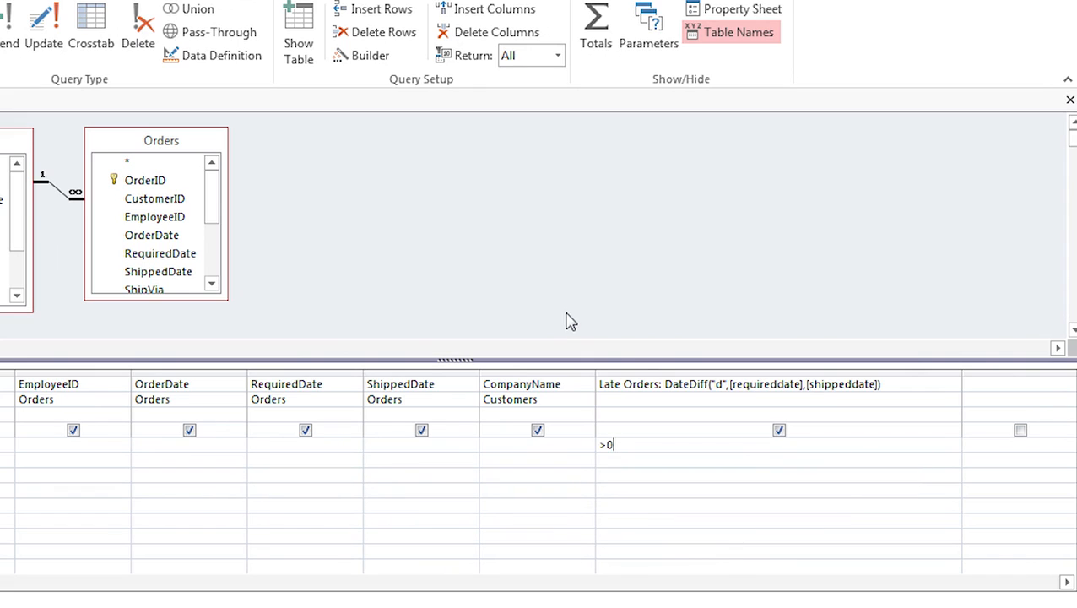
pyautogui.click(860, 415)
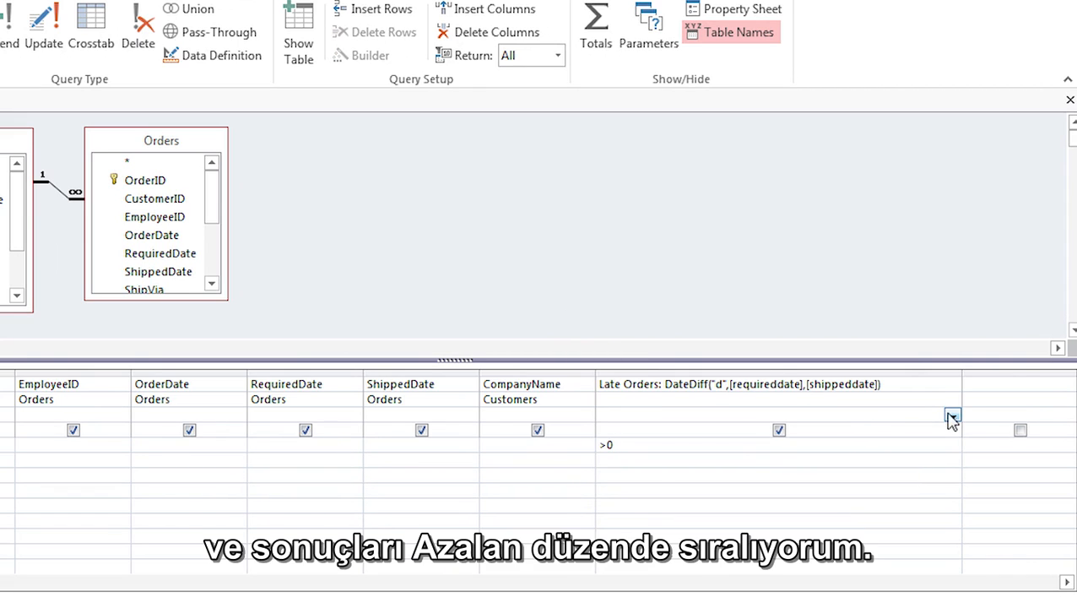
pyautogui.click(953, 415)
pyautogui.click(878, 445)
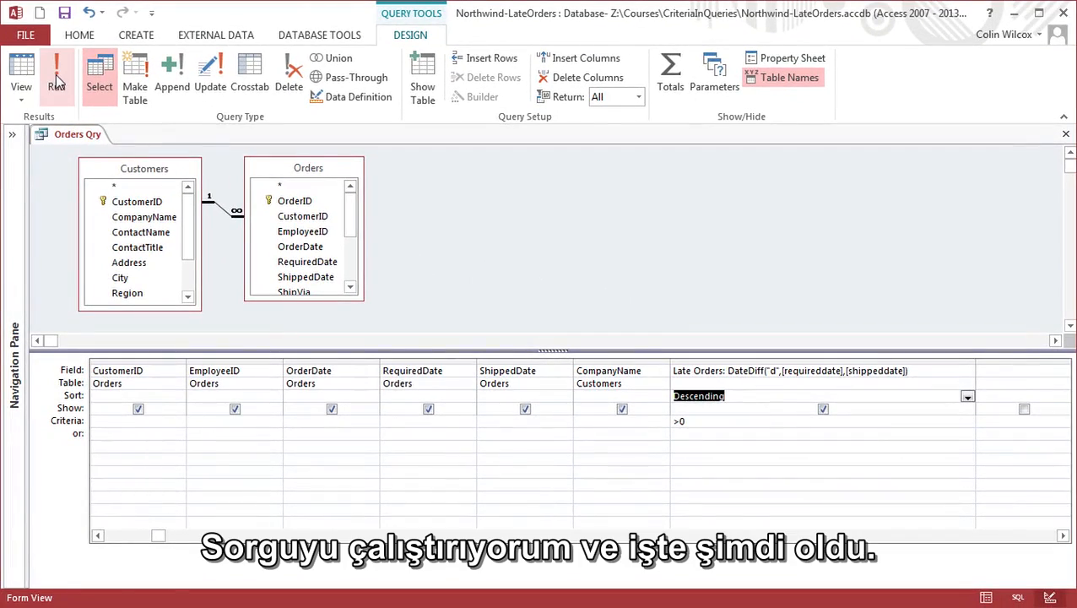
pyautogui.click(9, 70)
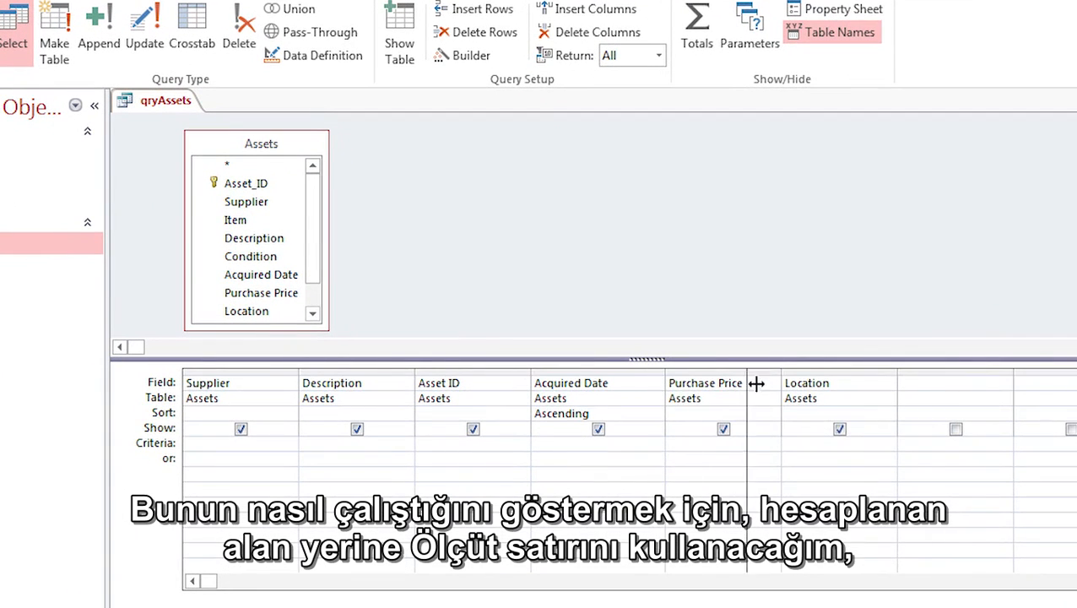
# - Widen the Acquired Date column in qryAssets and run the query with its criterion set to Between Date() And DateAdd("yyyy", -4, Date())
pyautogui.moveTo(756, 384); pyautogui.dragTo(914, 388)
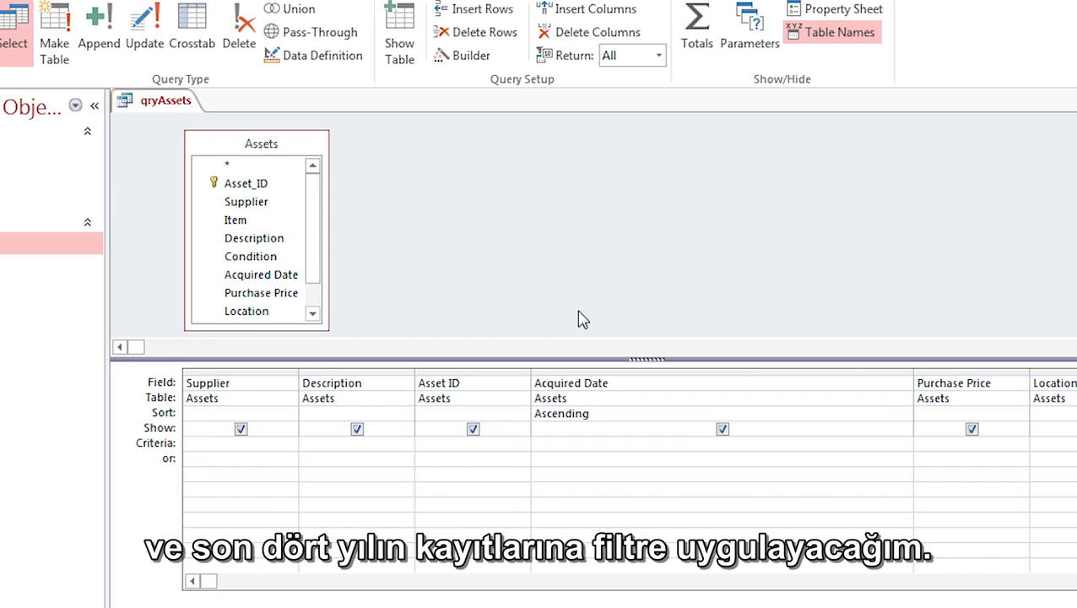
pyautogui.write('Between')
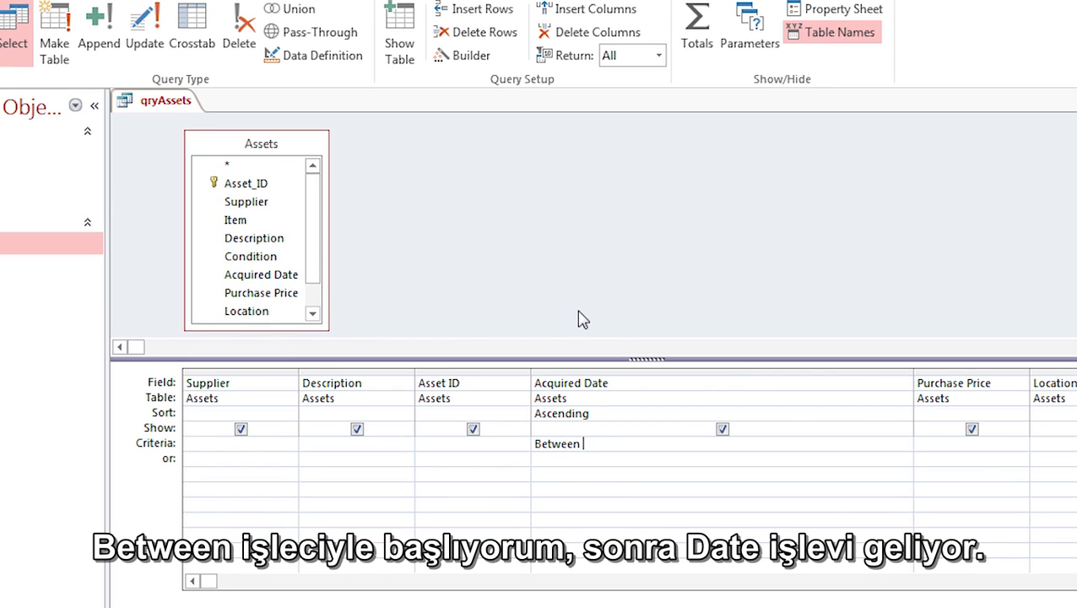
pyautogui.write(' Date(')
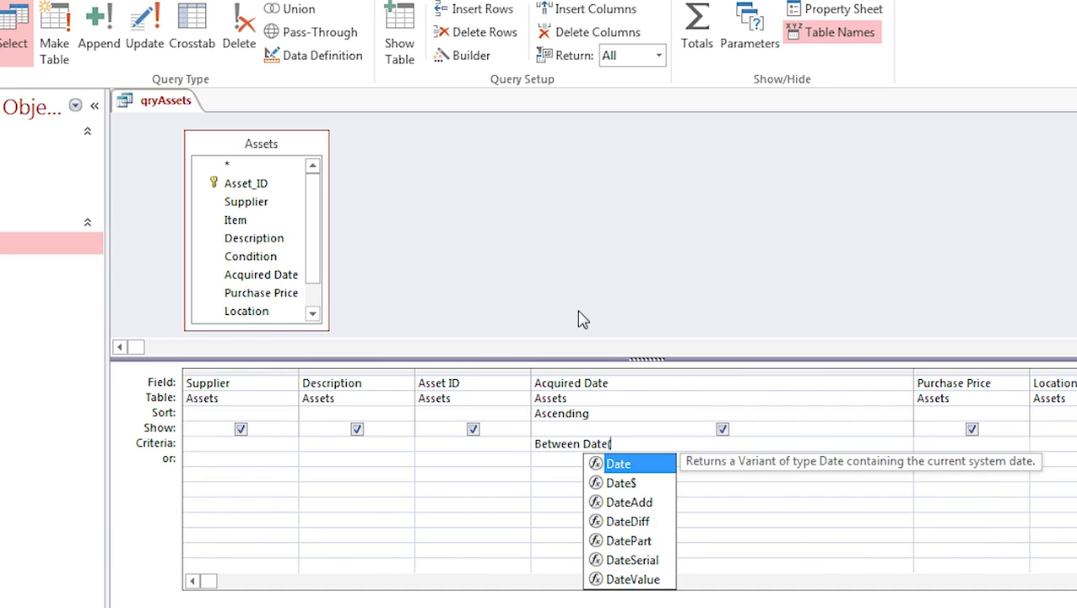
pyautogui.write(')')
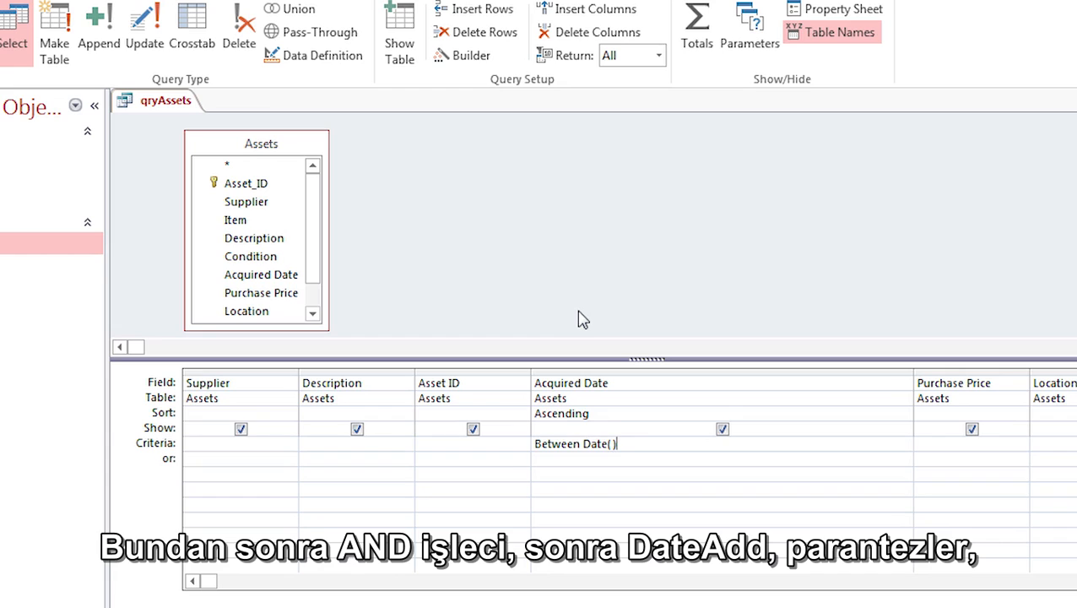
pyautogui.write('And DateAdd(')
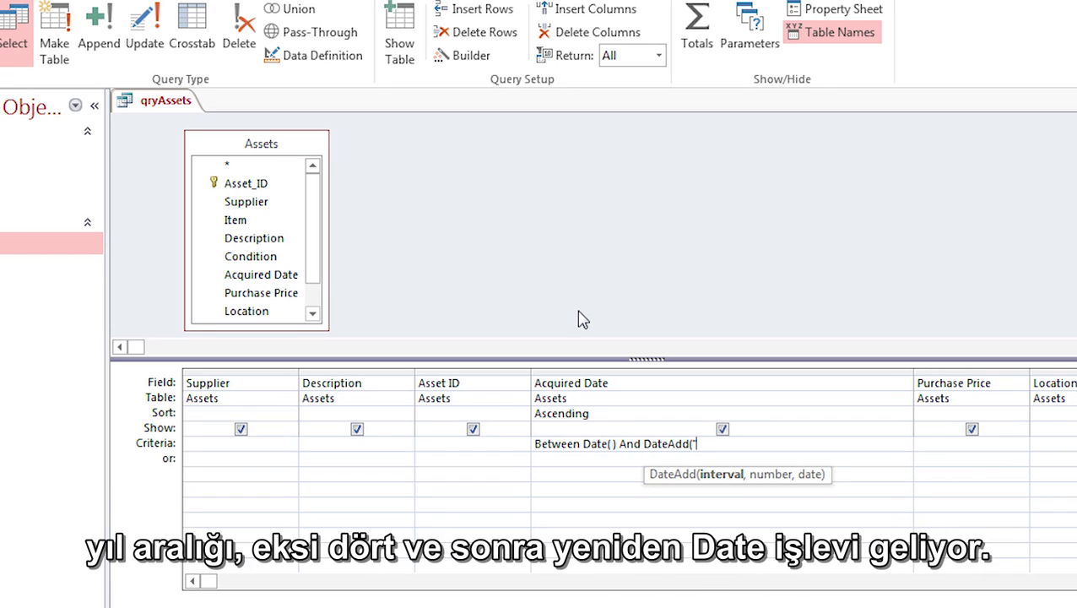
pyautogui.write('"yyyy", -')
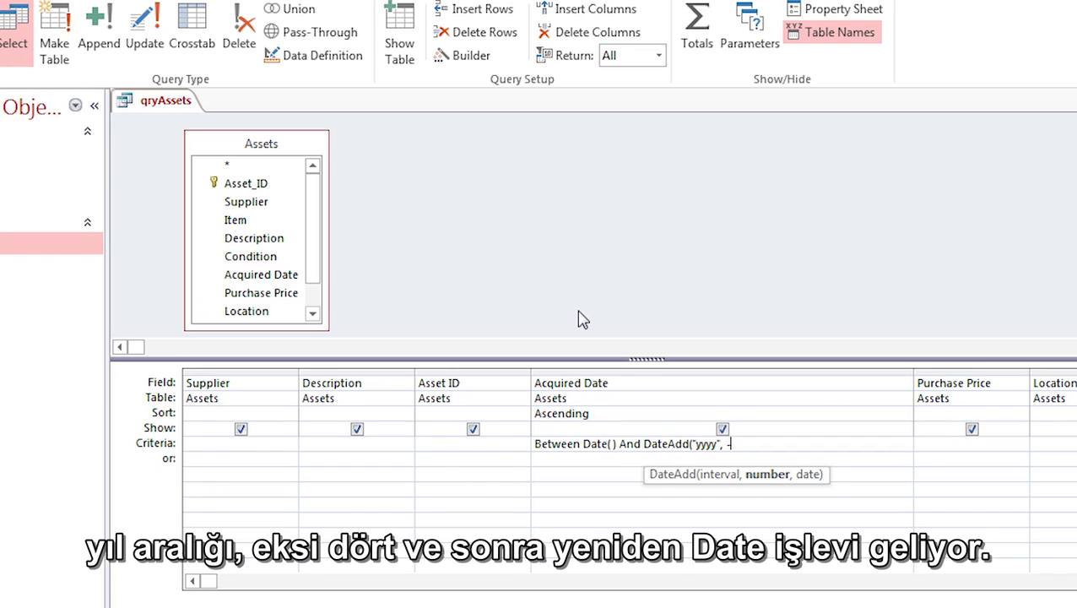
pyautogui.write('4, Date( ')
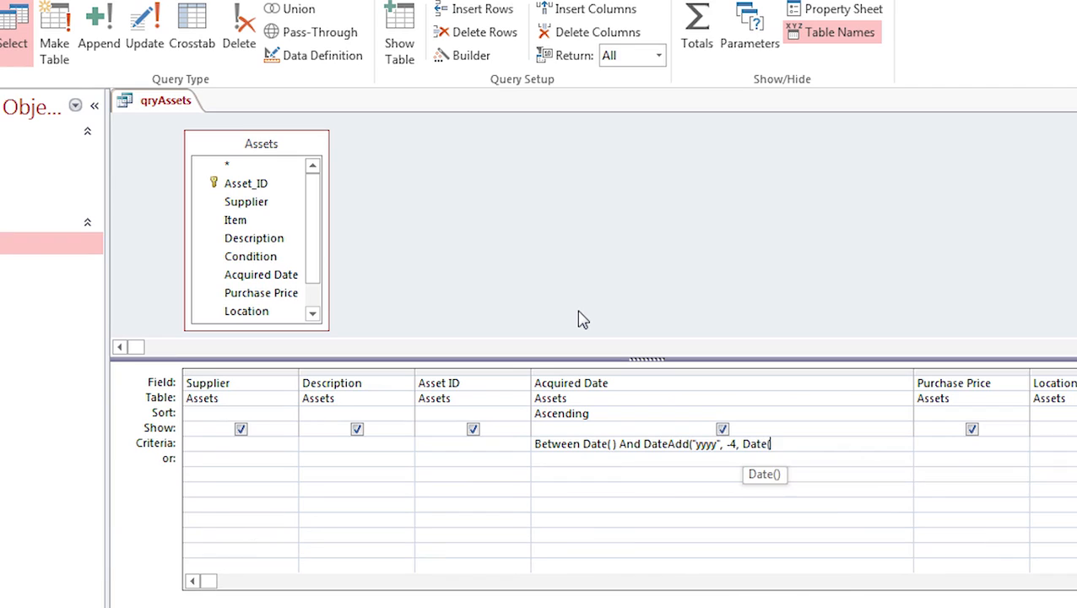
pyautogui.write('))')
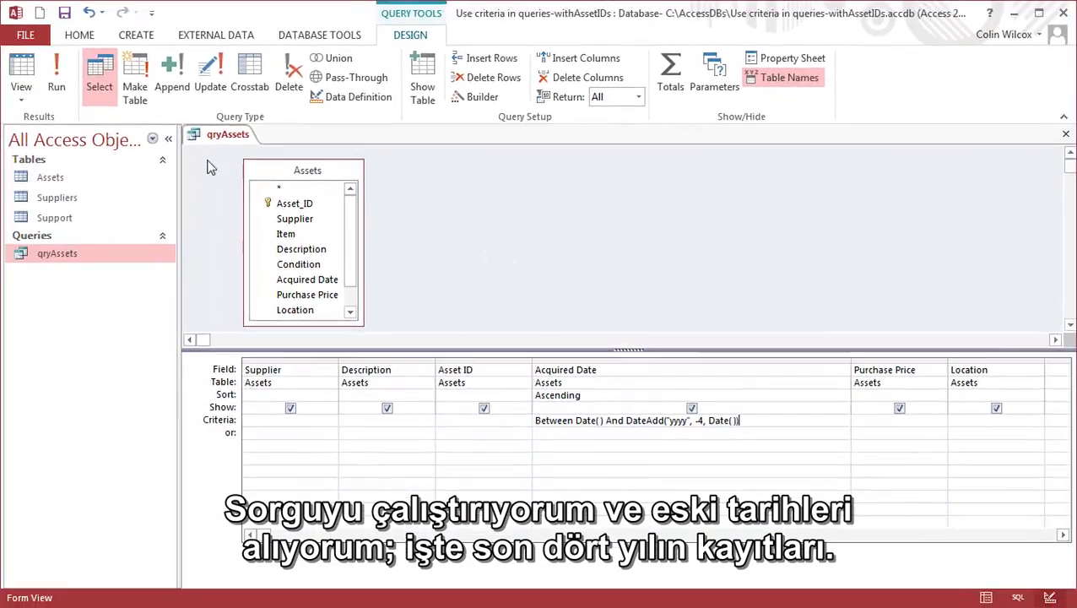
pyautogui.click(57, 88)
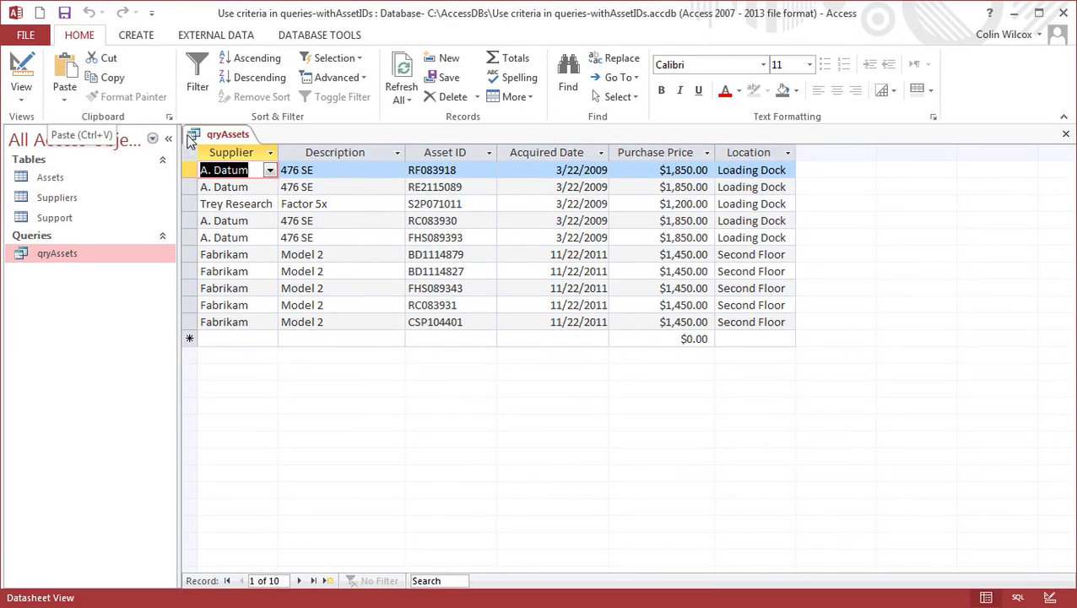
# - Change the DateAdd number in the Acquired Date criterion to 4 and rerun the query
pyautogui.rightClick(233, 136)
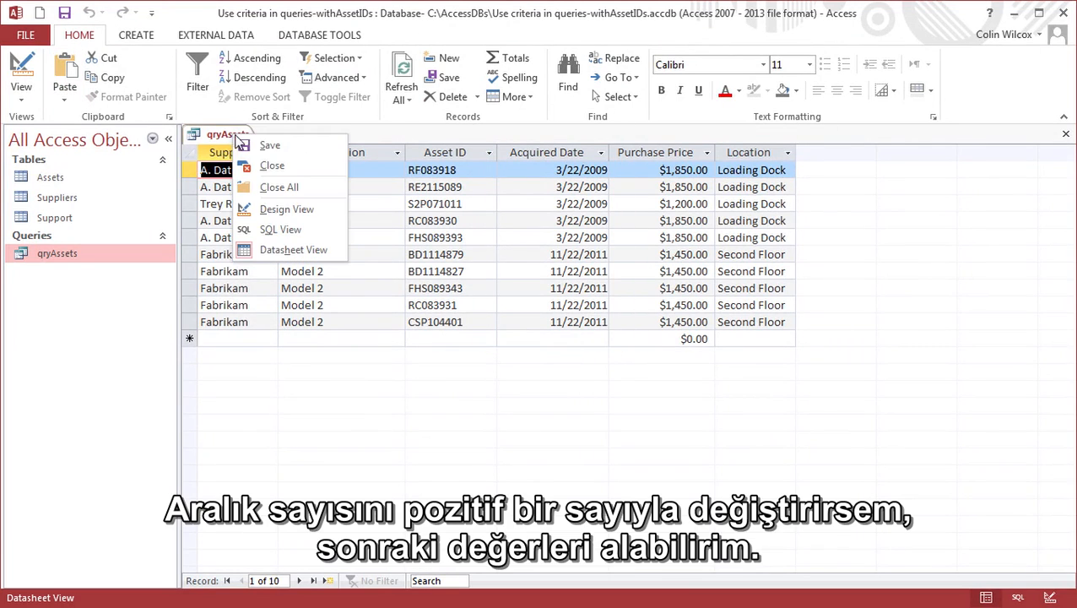
pyautogui.click(284, 210)
pyautogui.click(690, 422)
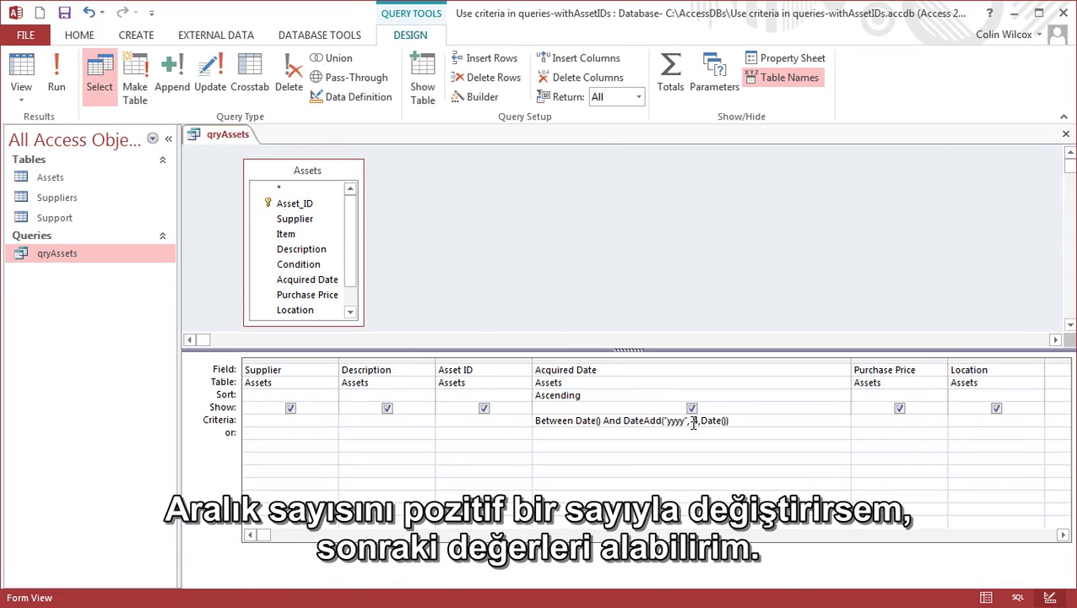
pyautogui.press('Delete')
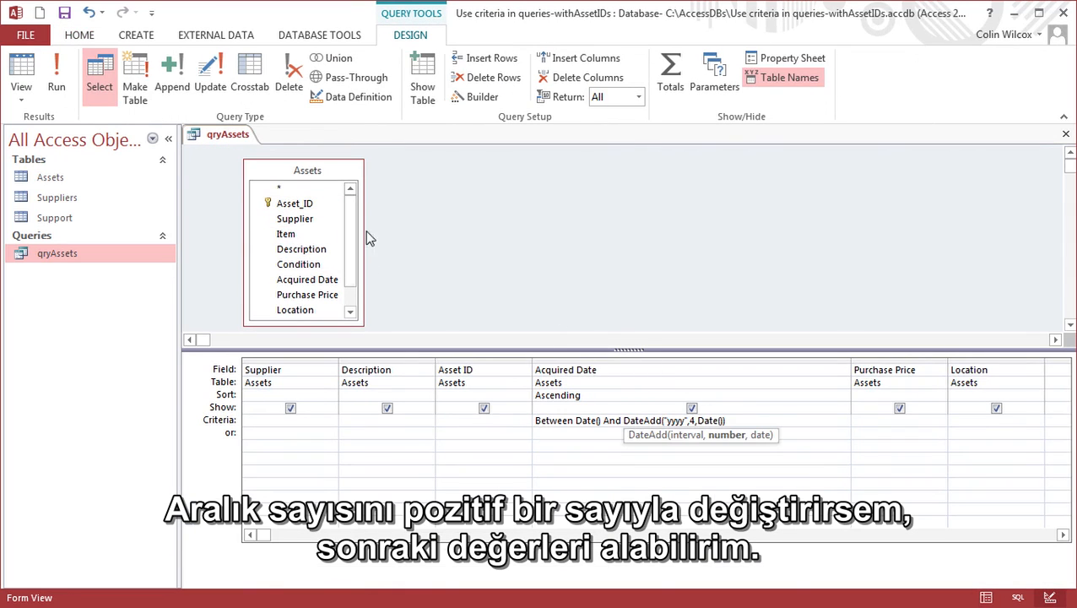
pyautogui.click(59, 90)
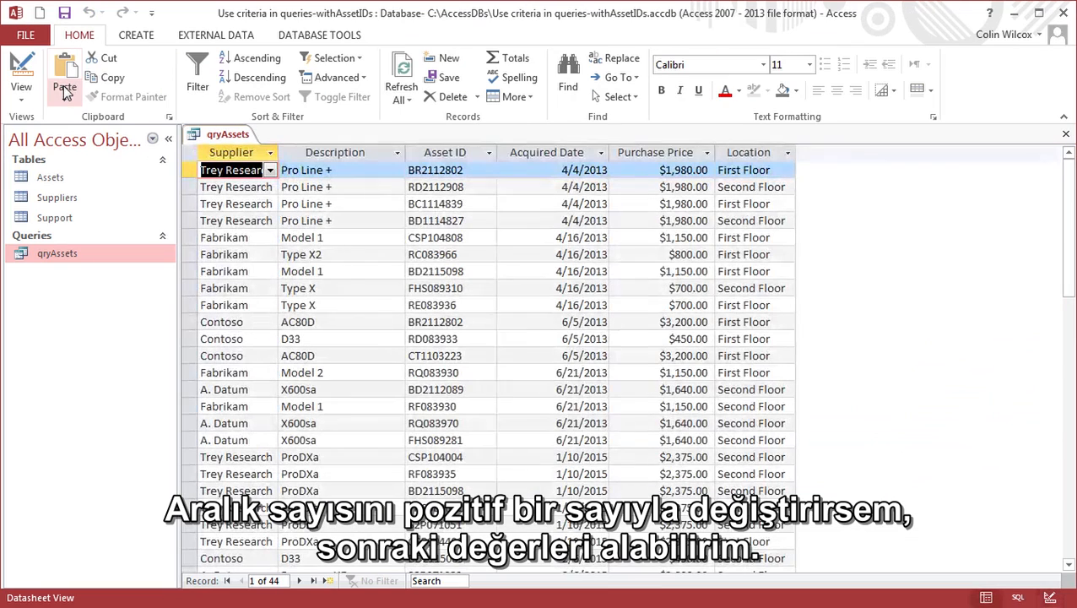